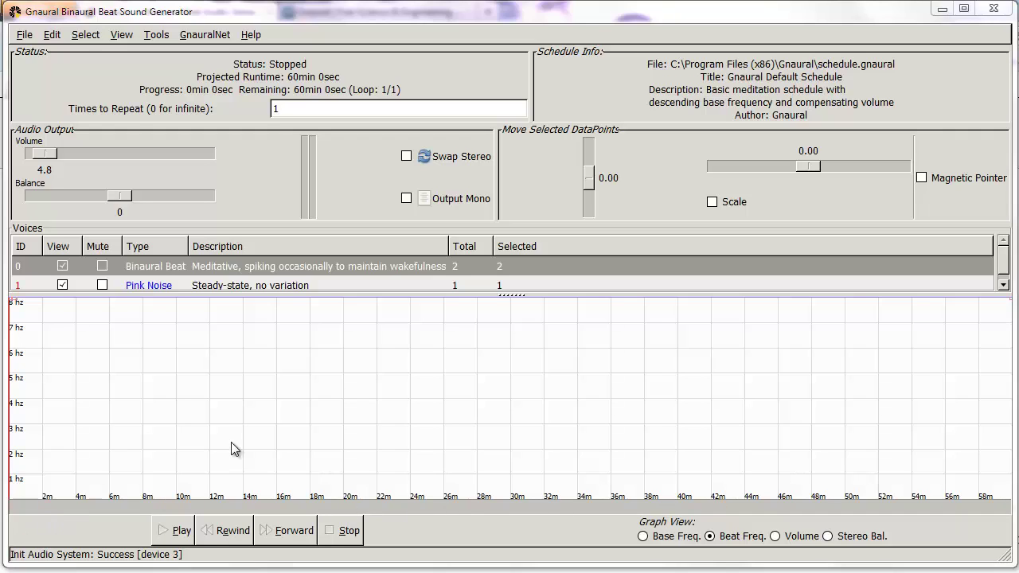
Truncate the schedule to a 900-second end time for a 15-minute runtime.
{"action": "left_click", "coordinate": [160, 36]}
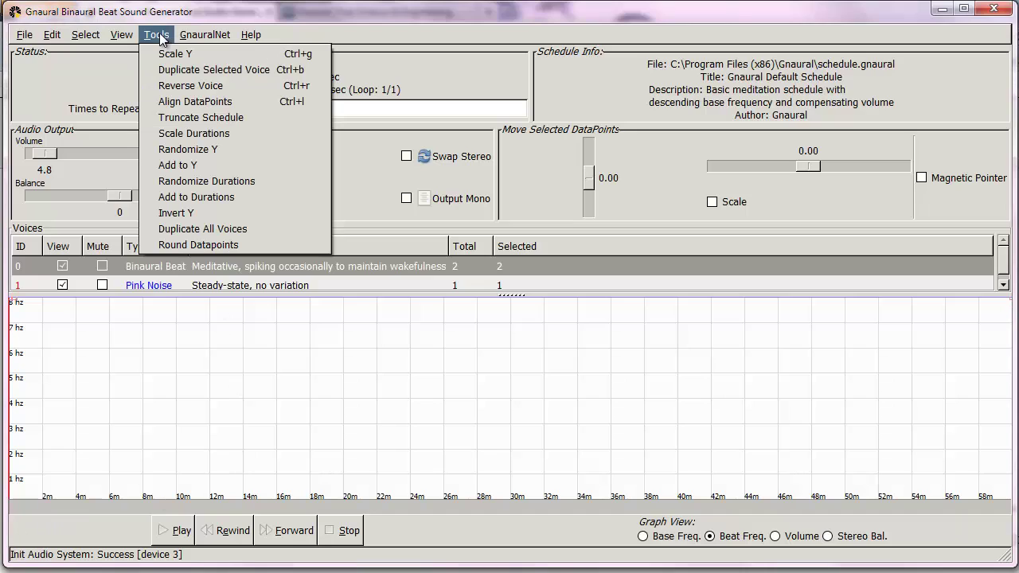
{"action": "left_click", "coordinate": [178, 118]}
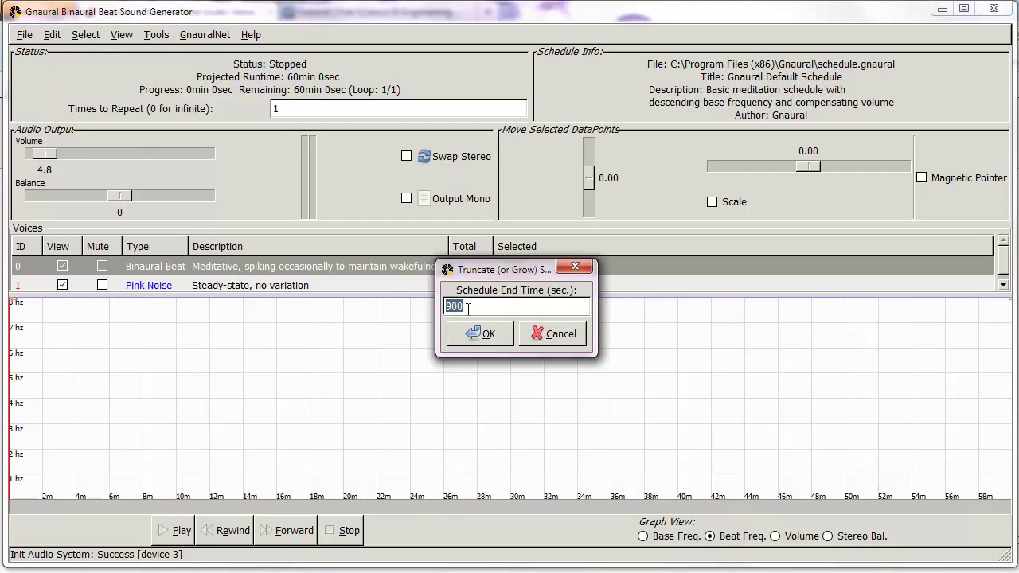
{"action": "left_click", "coordinate": [471, 332]}
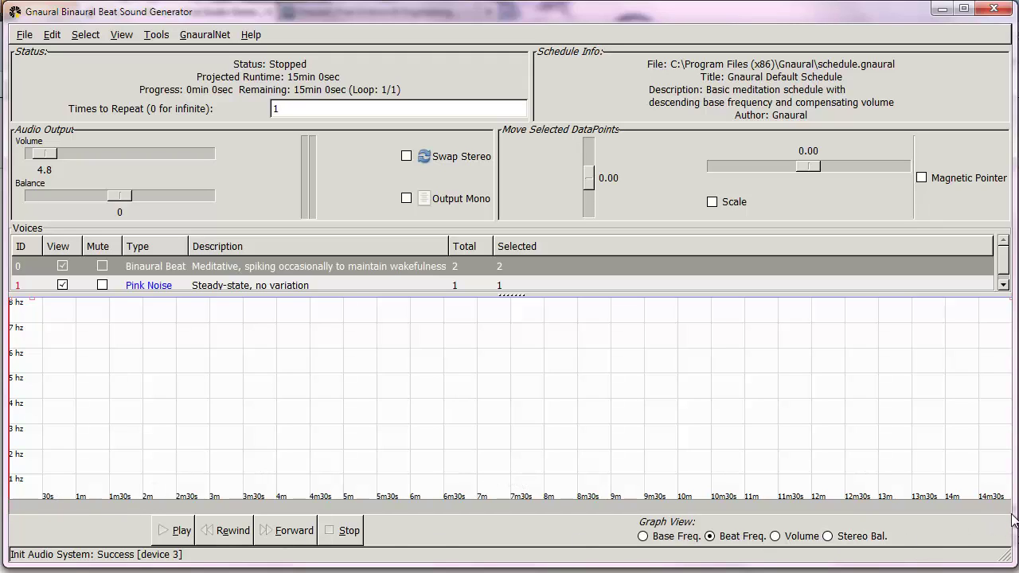
Start playback and raise the output volume to 28.
{"action": "left_click", "coordinate": [174, 531]}
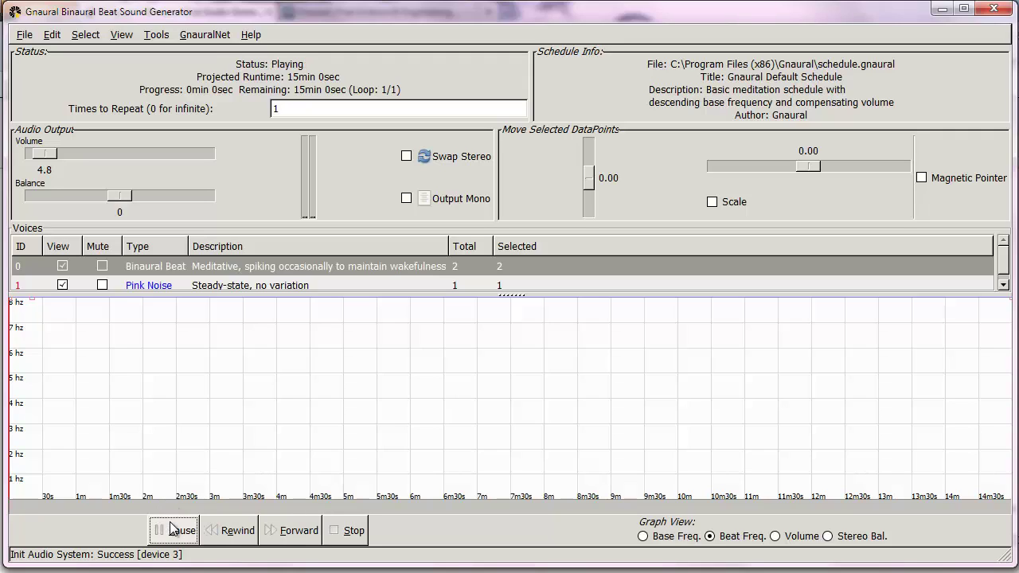
{"action": "left_click", "coordinate": [47, 157]}
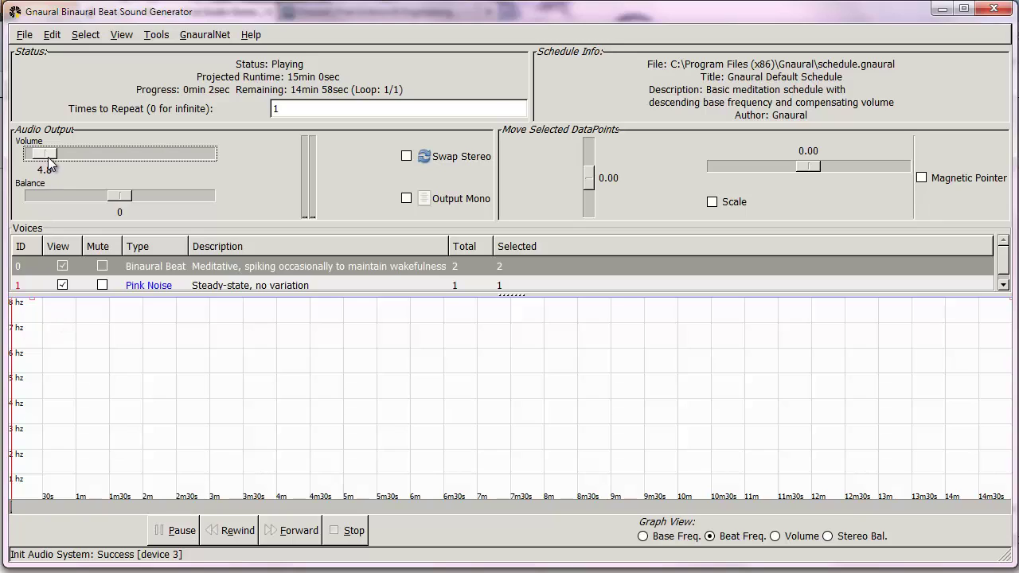
{"action": "left_click_drag", "start_coordinate": [49, 158], "coordinate": [88, 158]}
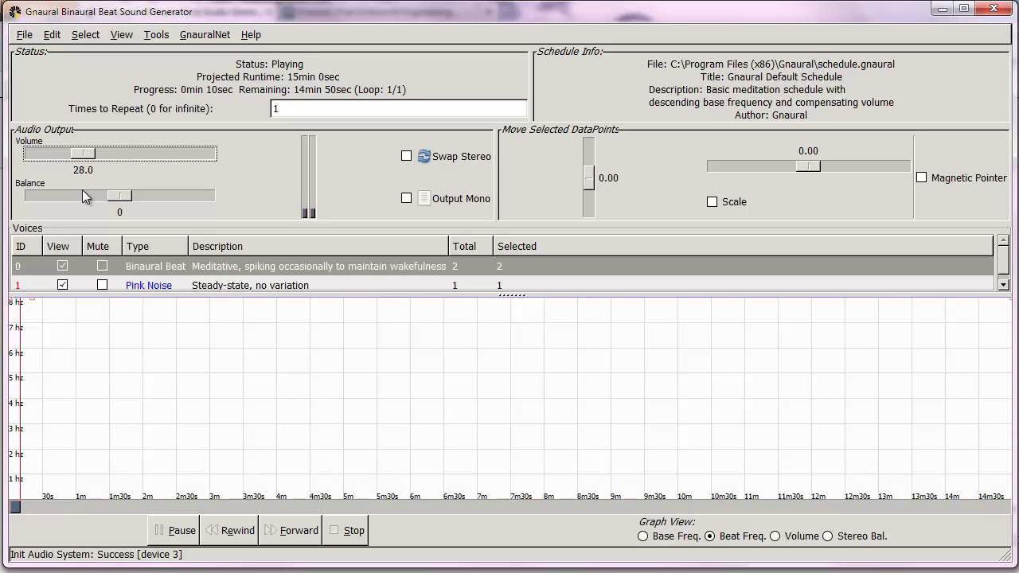
Add a low beat-frequency point near 30 seconds, then stop playback.
{"action": "left_click", "coordinate": [45, 308]}
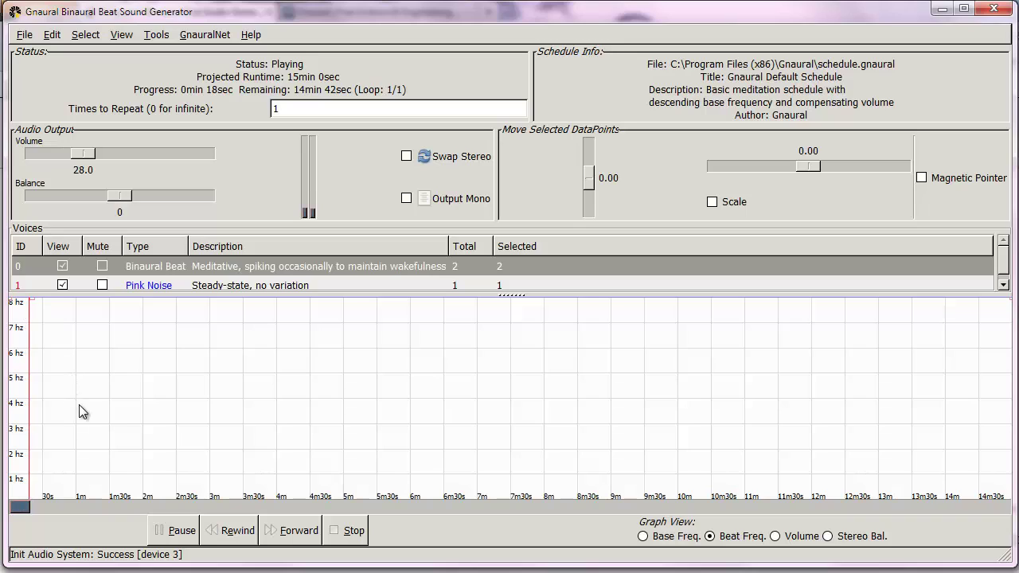
{"action": "left_click", "coordinate": [77, 476]}
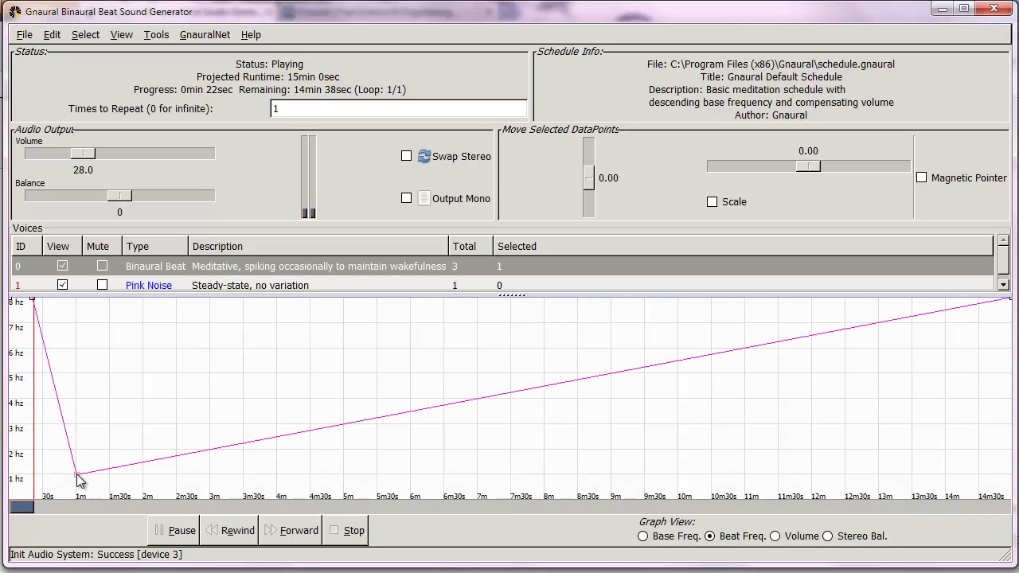
{"action": "left_click_drag", "start_coordinate": [78, 476], "coordinate": [56, 474]}
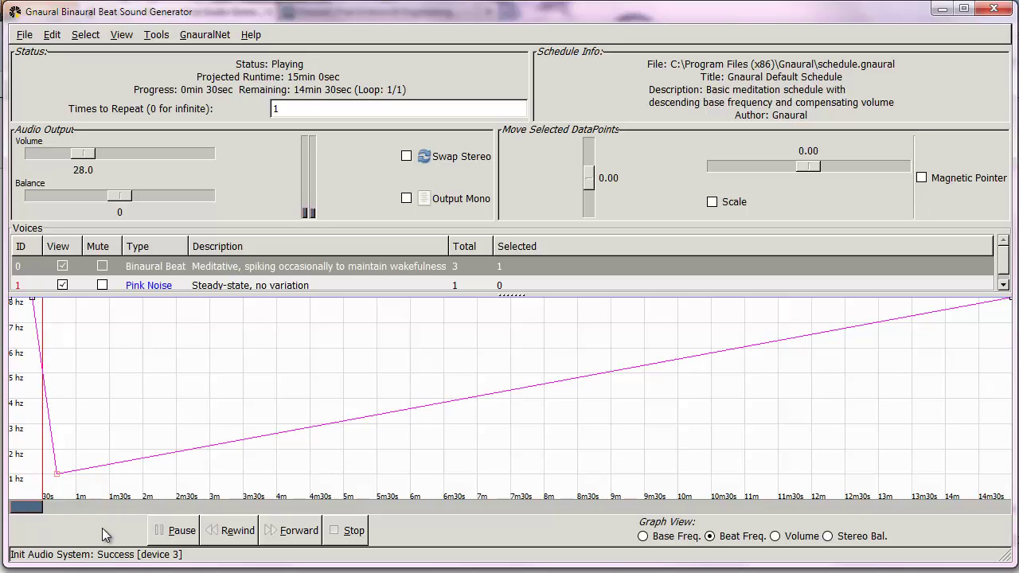
{"action": "left_click", "coordinate": [341, 538]}
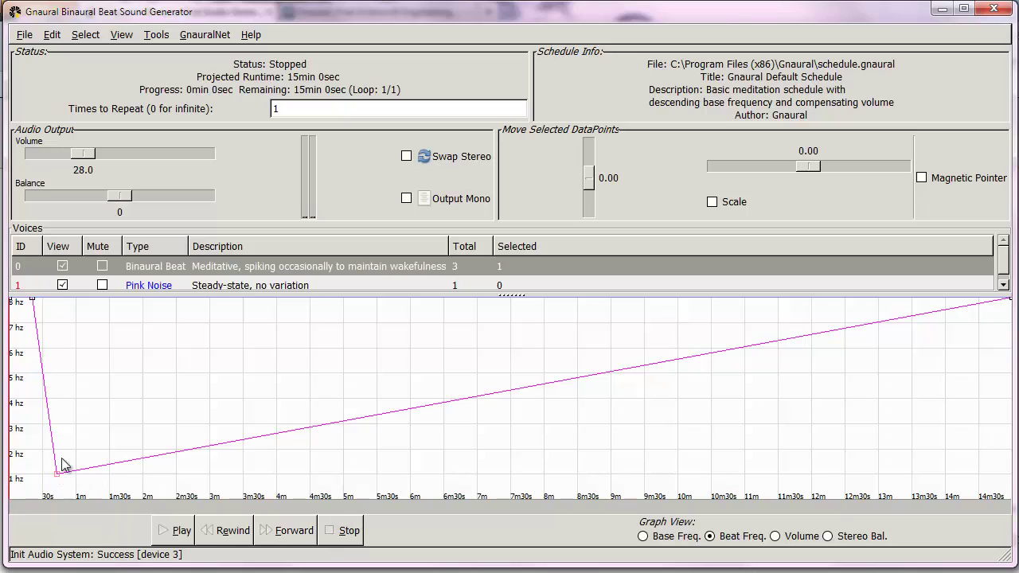
Raise the early low point to about 10 Hz and add alternating low/high points through 7m45s.
{"action": "left_click_drag", "start_coordinate": [62, 460], "coordinate": [78, 369]}
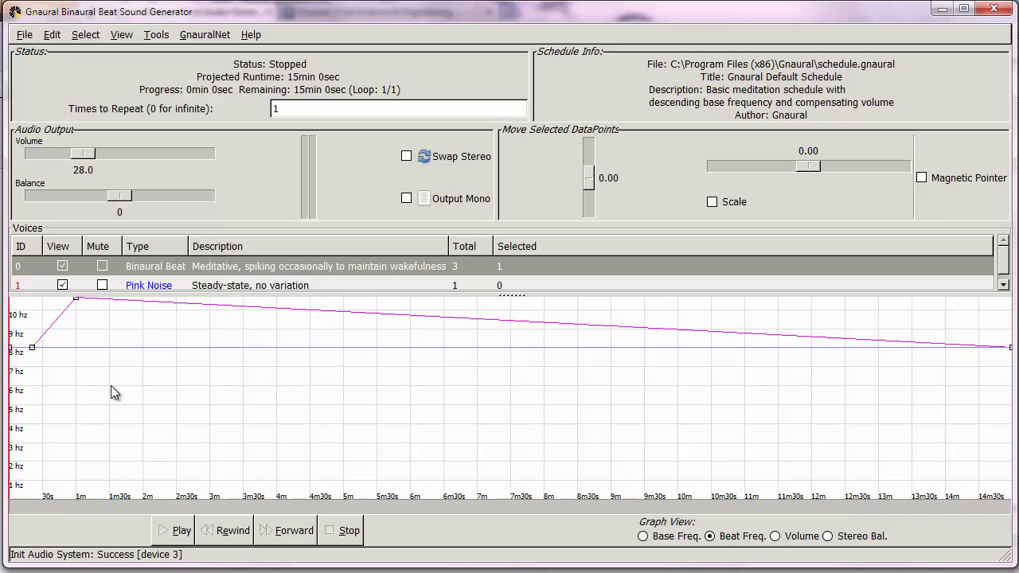
{"action": "left_click", "coordinate": [110, 386]}
{"action": "left_click", "coordinate": [170, 334]}
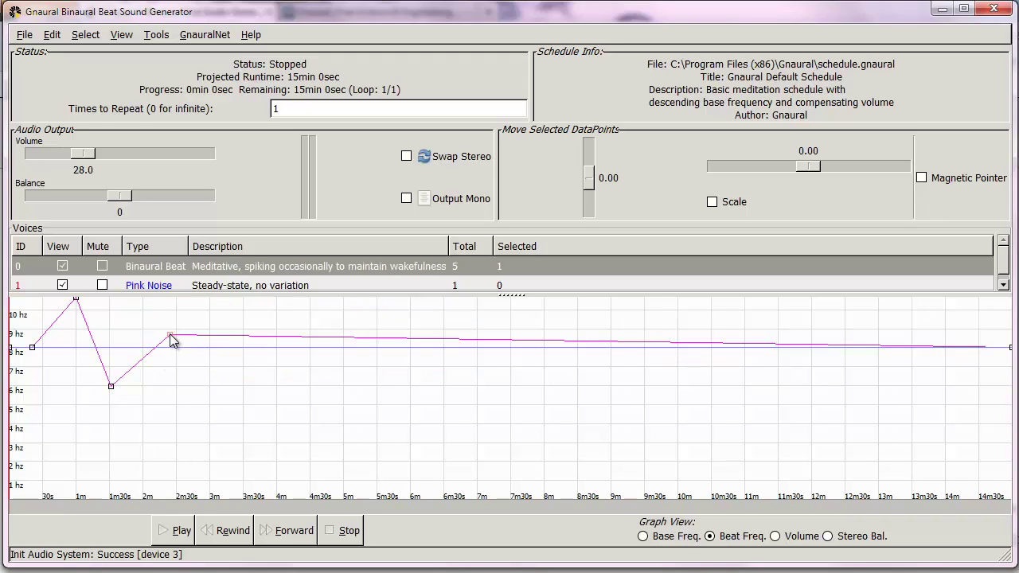
{"action": "left_click", "coordinate": [232, 373]}
{"action": "left_click", "coordinate": [273, 329]}
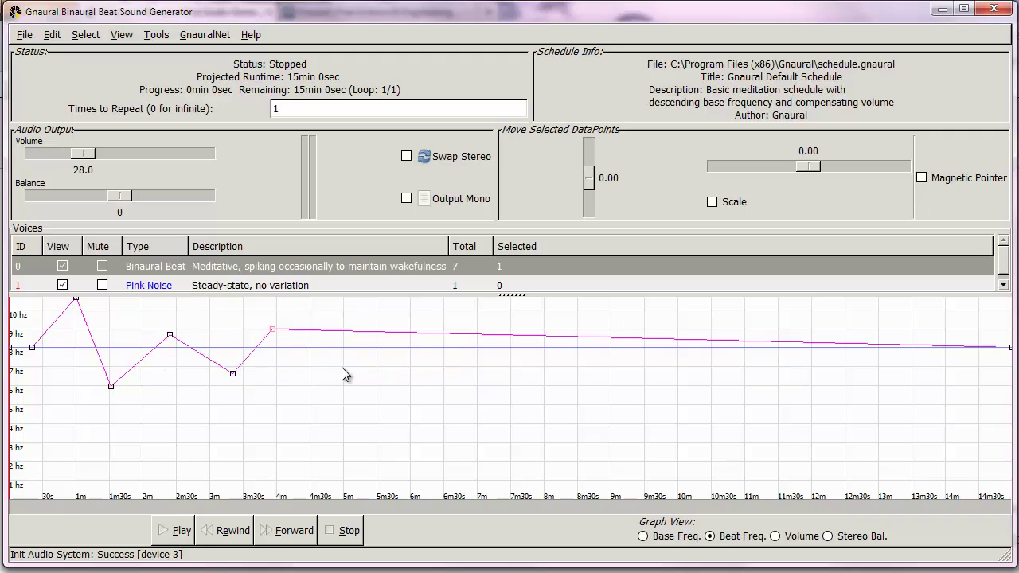
{"action": "left_click", "coordinate": [344, 370]}
{"action": "left_click", "coordinate": [394, 329]}
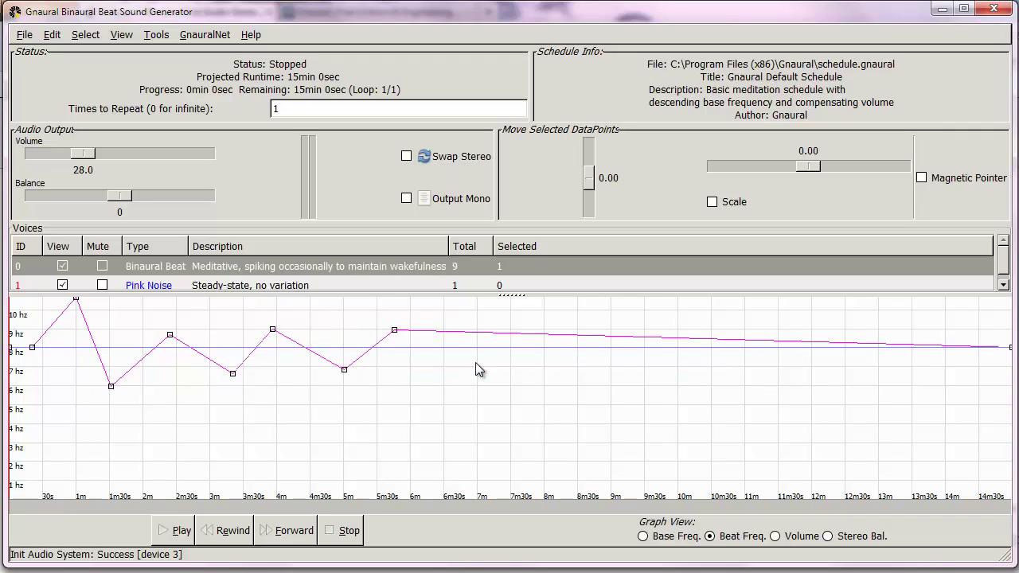
{"action": "left_click", "coordinate": [475, 363]}
{"action": "left_click", "coordinate": [531, 328]}
Continue the zigzag with alternating low and high points from 9m to 14m15s.
{"action": "left_click", "coordinate": [607, 363]}
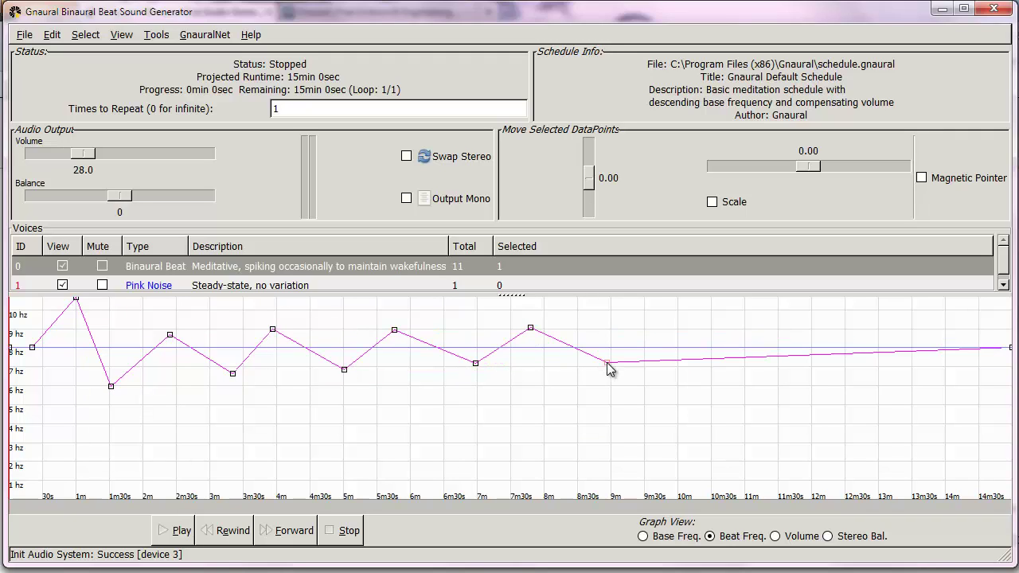
{"action": "left_click", "coordinate": [655, 324]}
{"action": "left_click", "coordinate": [725, 363]}
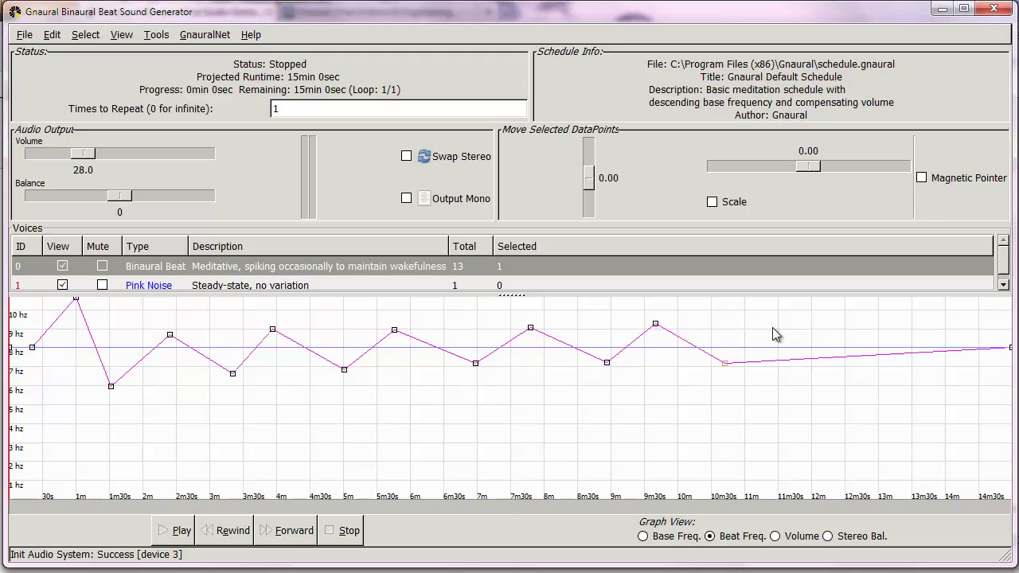
{"action": "left_click", "coordinate": [776, 328]}
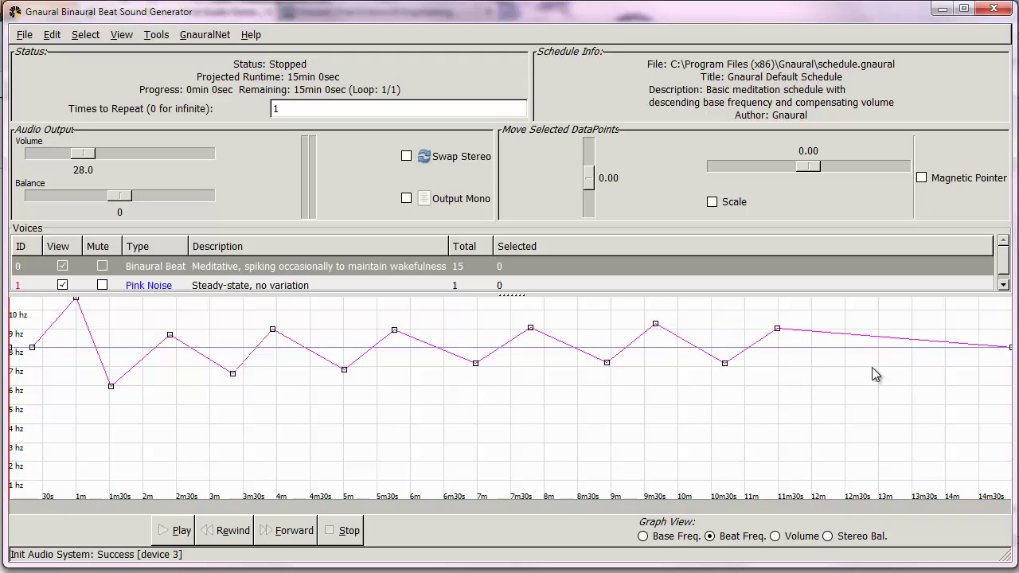
{"action": "left_click", "coordinate": [847, 362]}
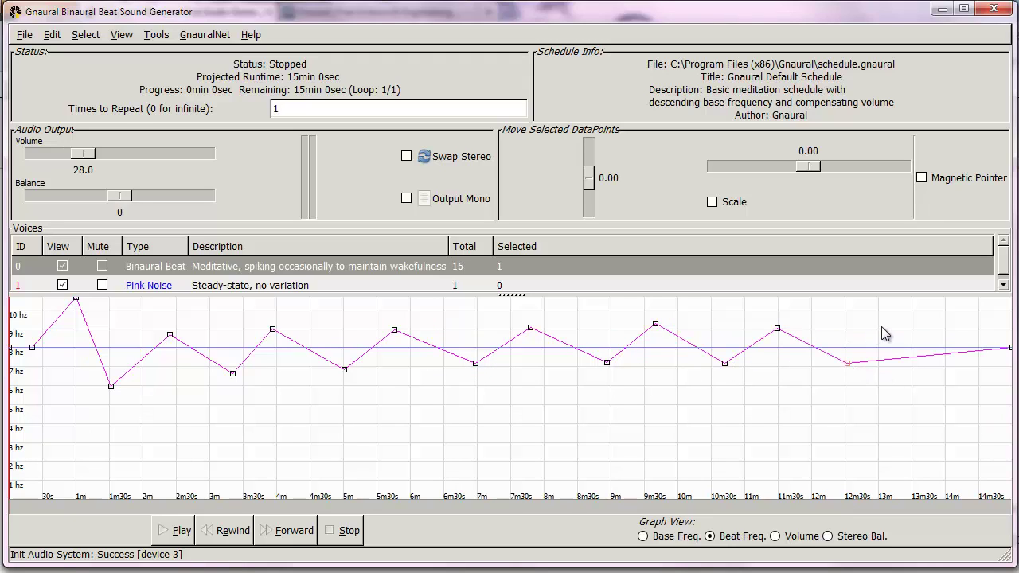
{"action": "left_click", "coordinate": [882, 327]}
{"action": "left_click", "coordinate": [941, 362]}
{"action": "left_click", "coordinate": [970, 332]}
Raise the dips near 1m30s and 3m closer to 7 Hz.
{"action": "left_click", "coordinate": [110, 388]}
{"action": "left_click_drag", "start_coordinate": [113, 390], "coordinate": [133, 367]}
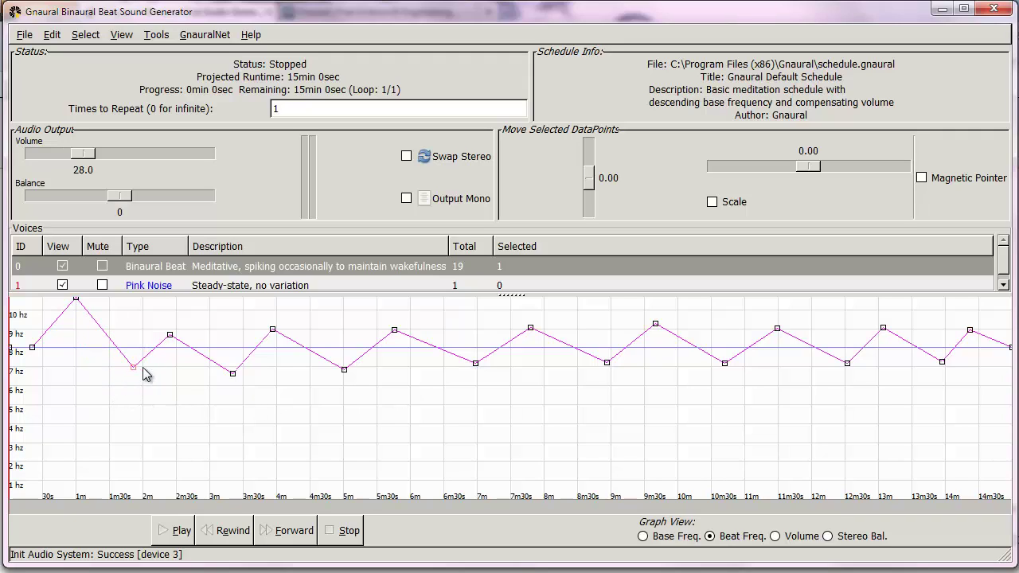
{"action": "left_click", "coordinate": [230, 372]}
{"action": "left_click_drag", "start_coordinate": [230, 372], "coordinate": [230, 361]}
{"action": "left_click", "coordinate": [155, 285]}
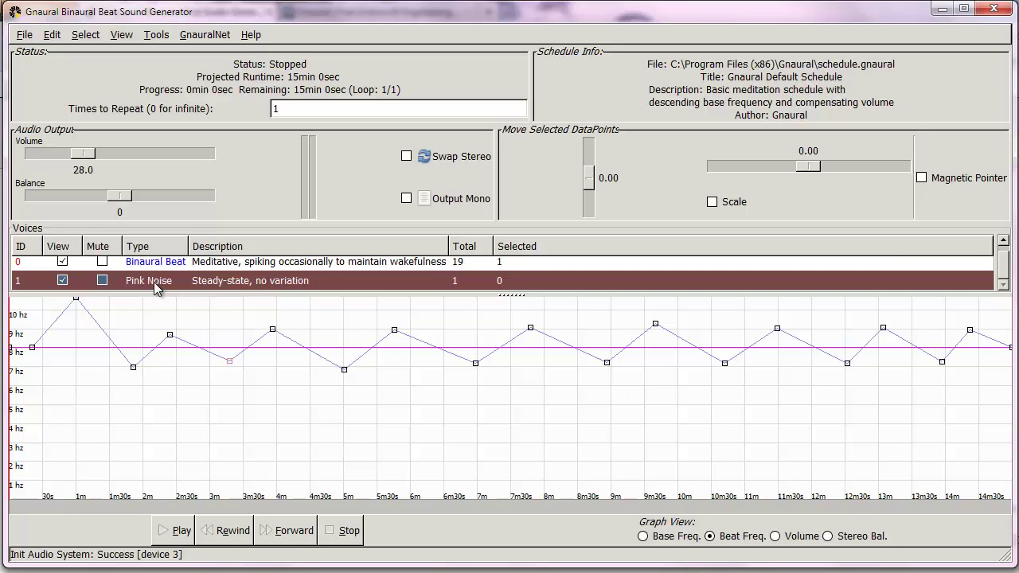
Delete the Pink Noise voice with Edit > Voice > Delete.
{"action": "left_click", "coordinate": [51, 35]}
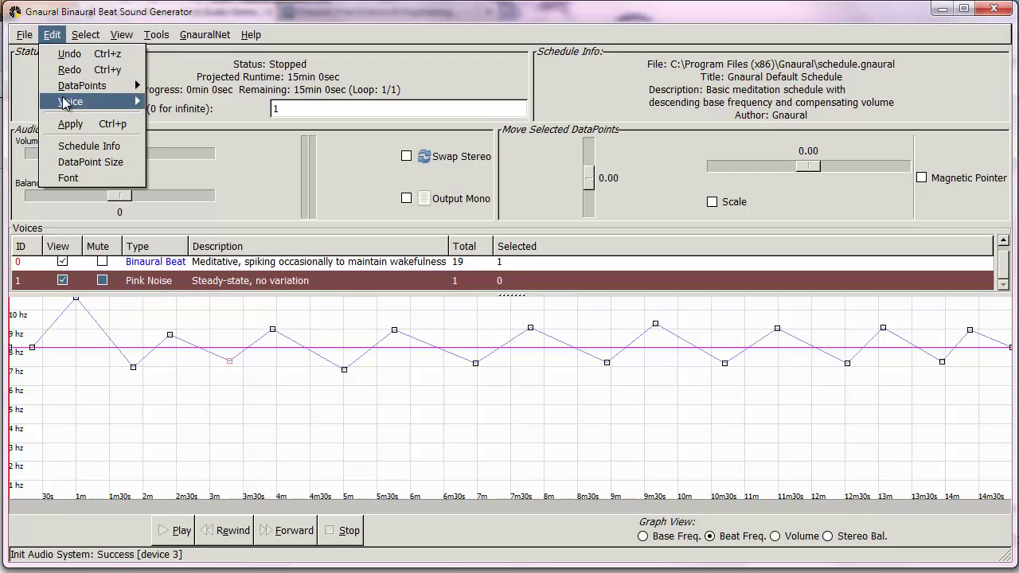
{"action": "mouse_move", "coordinate": [71, 101]}
{"action": "left_click", "coordinate": [195, 118]}
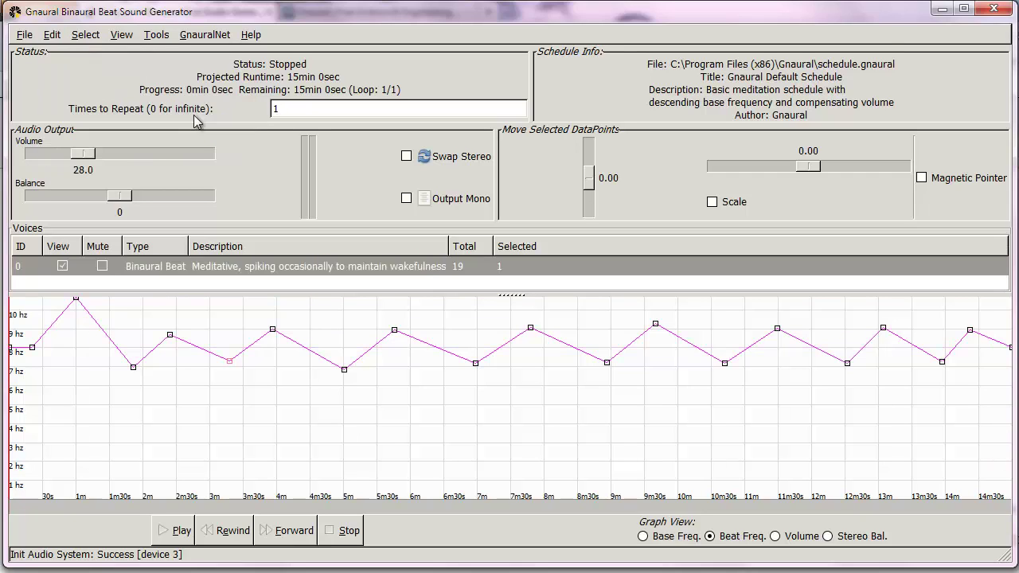
Select the data point near 1m45s, then select the Binaural Beat voice in the Voices list.
{"action": "left_click", "coordinate": [132, 368]}
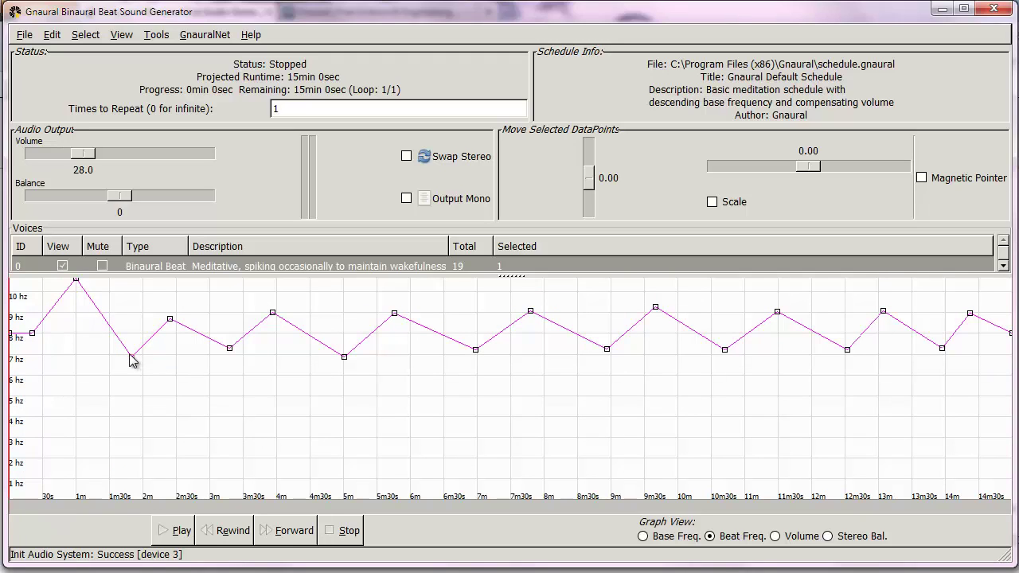
{"action": "left_click", "coordinate": [133, 358]}
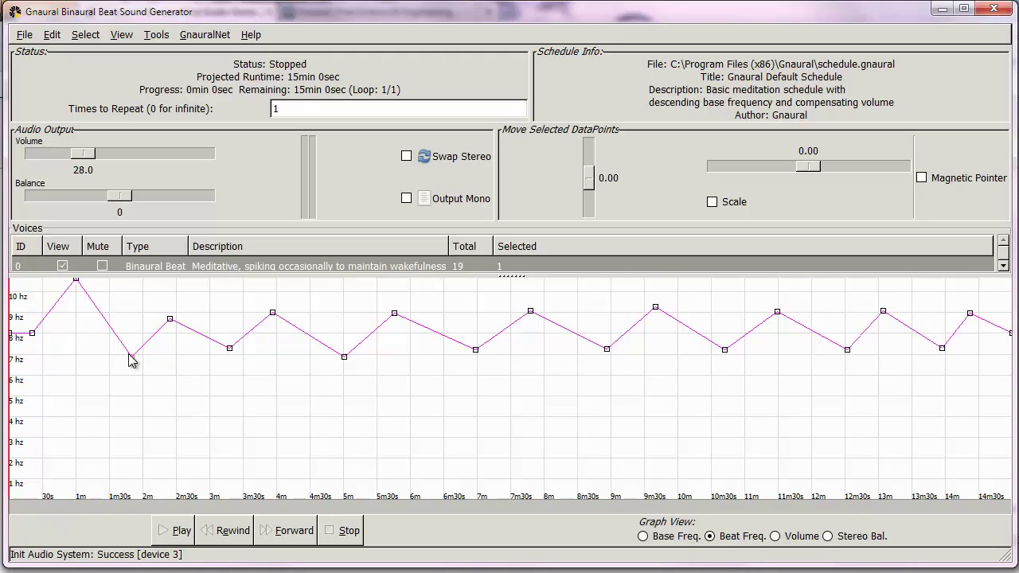
{"action": "left_click", "coordinate": [141, 264]}
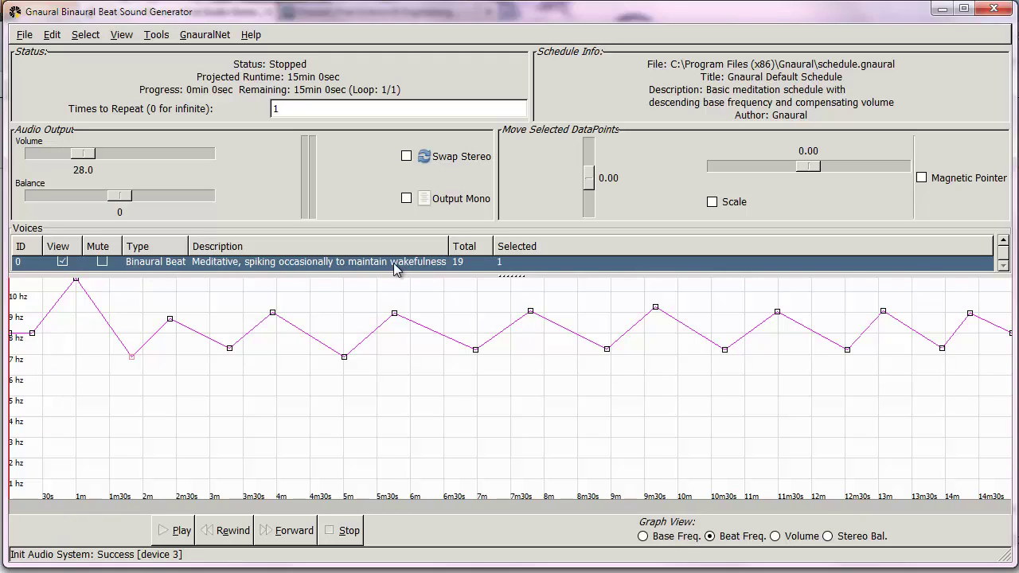
Duplicate the Binaural Beat voice and select the new voice 1.
{"action": "left_click", "coordinate": [163, 36]}
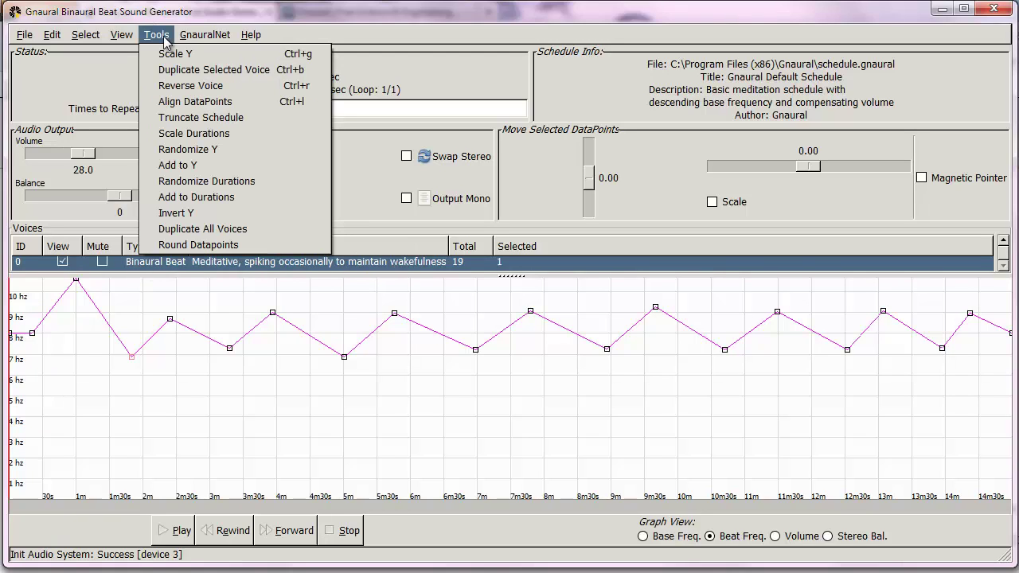
{"action": "left_click", "coordinate": [176, 66]}
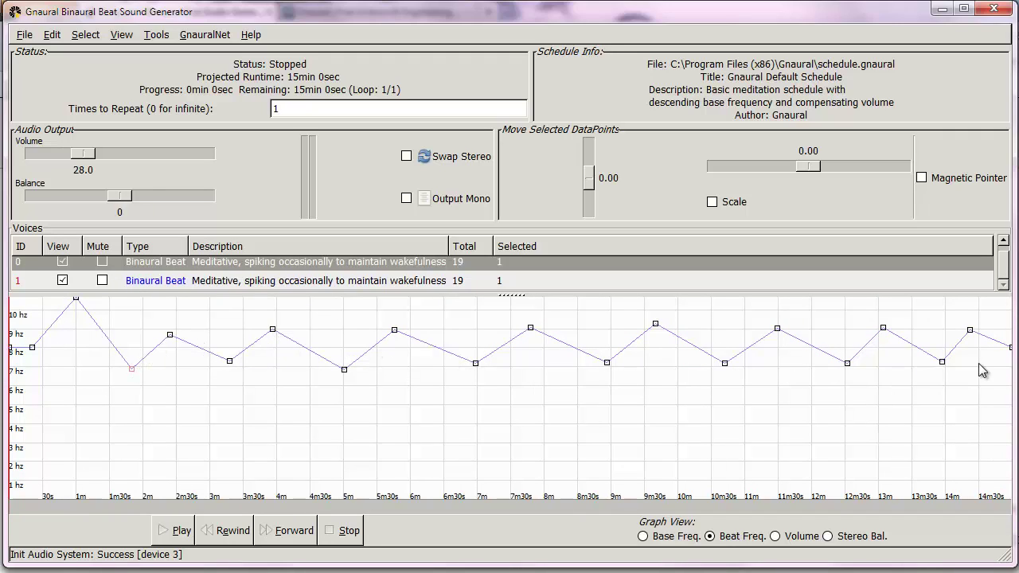
{"action": "left_click", "coordinate": [238, 283]}
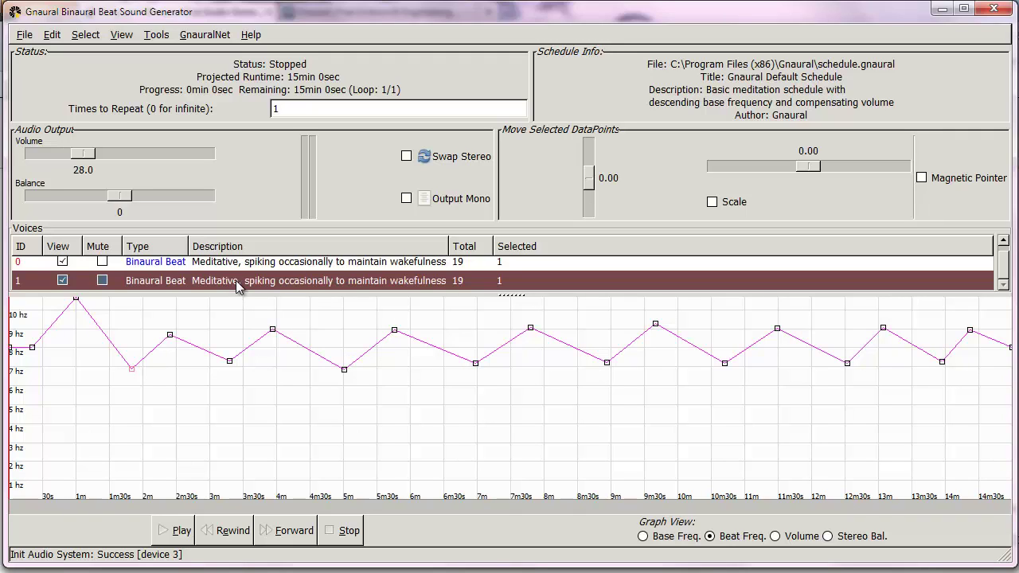
Set voice 1's Voice Type to Isochronic Pulses in its Voice Properties.
{"action": "left_click", "coordinate": [53, 35]}
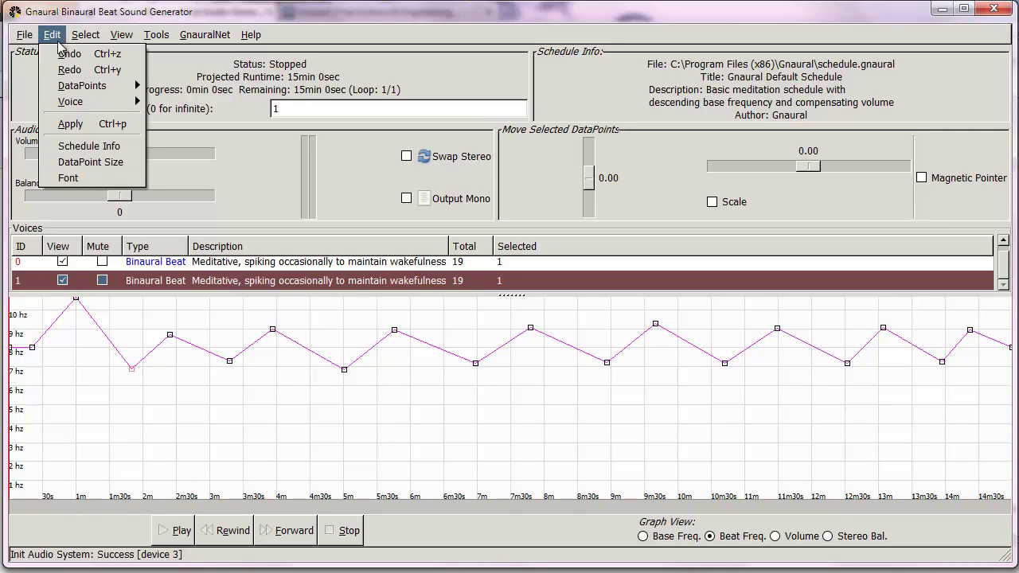
{"action": "mouse_move", "coordinate": [72, 104]}
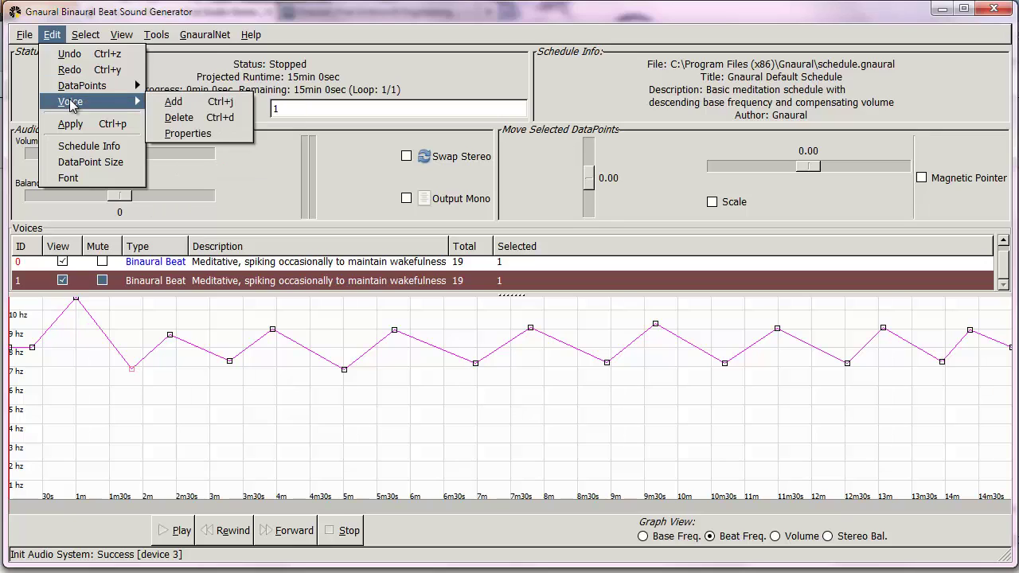
{"action": "left_click", "coordinate": [188, 133]}
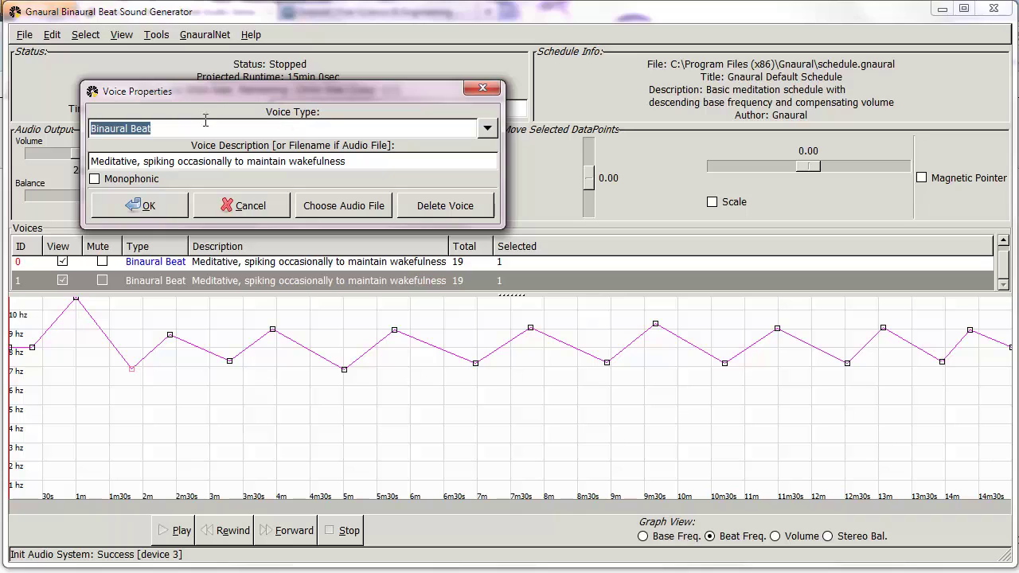
{"action": "left_click", "coordinate": [485, 130]}
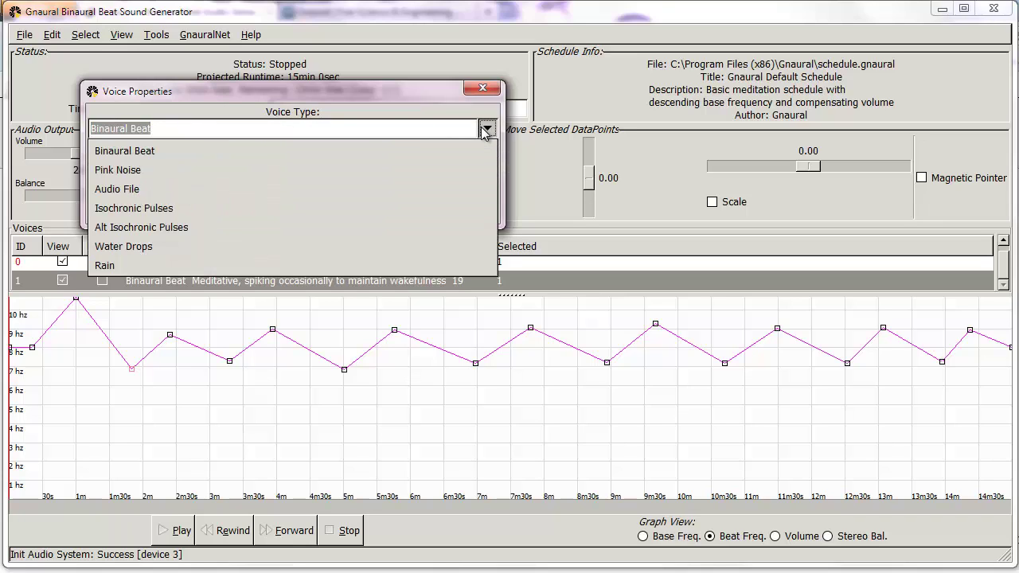
{"action": "left_click", "coordinate": [138, 209]}
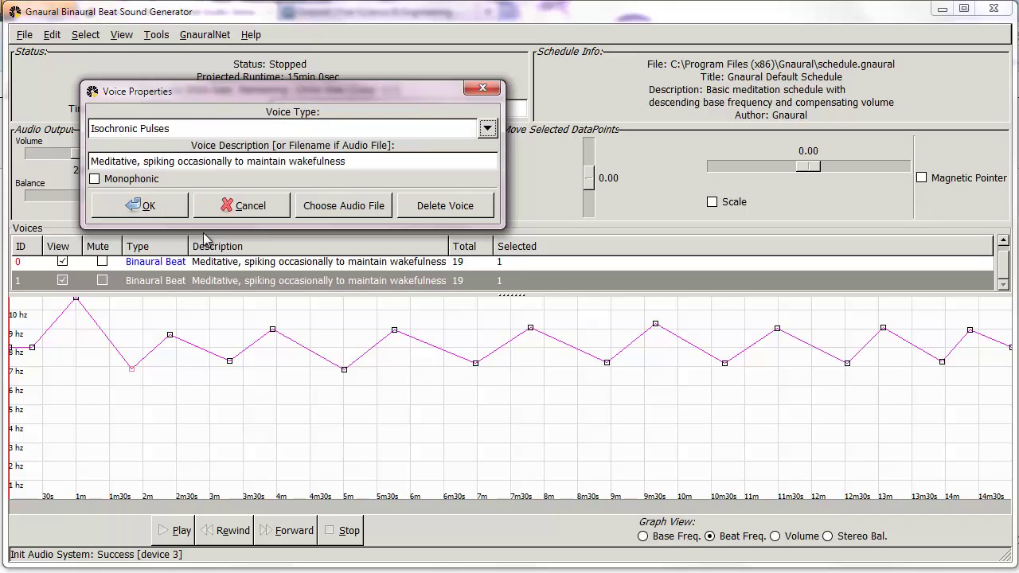
{"action": "left_click", "coordinate": [172, 208]}
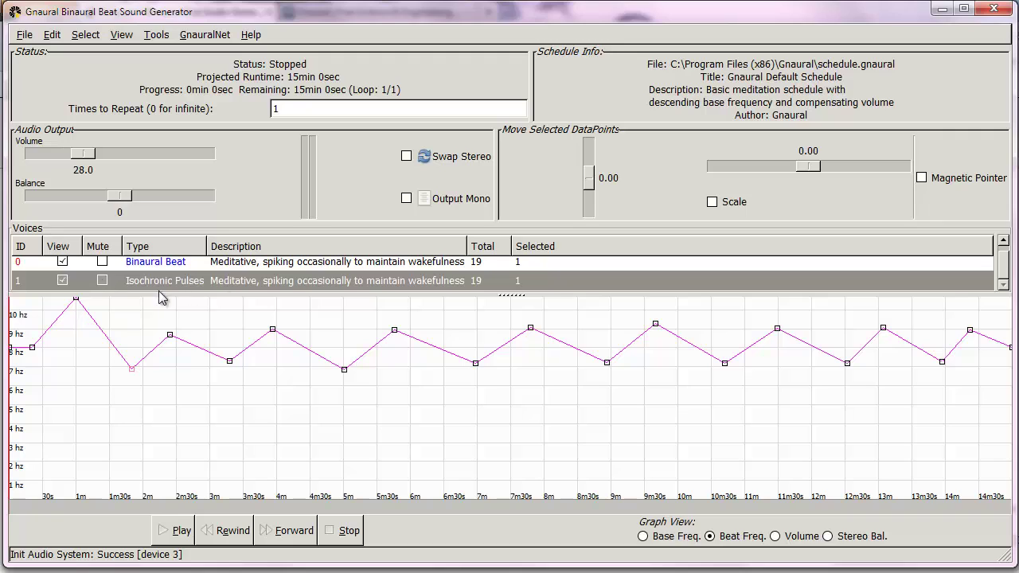
{"action": "left_click", "coordinate": [102, 264]}
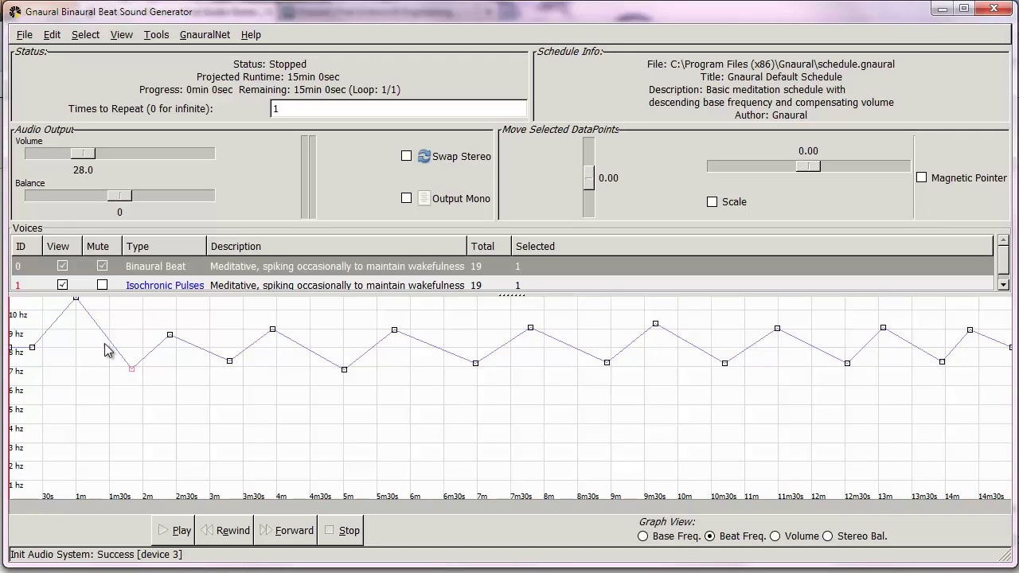
{"action": "left_click", "coordinate": [178, 532]}
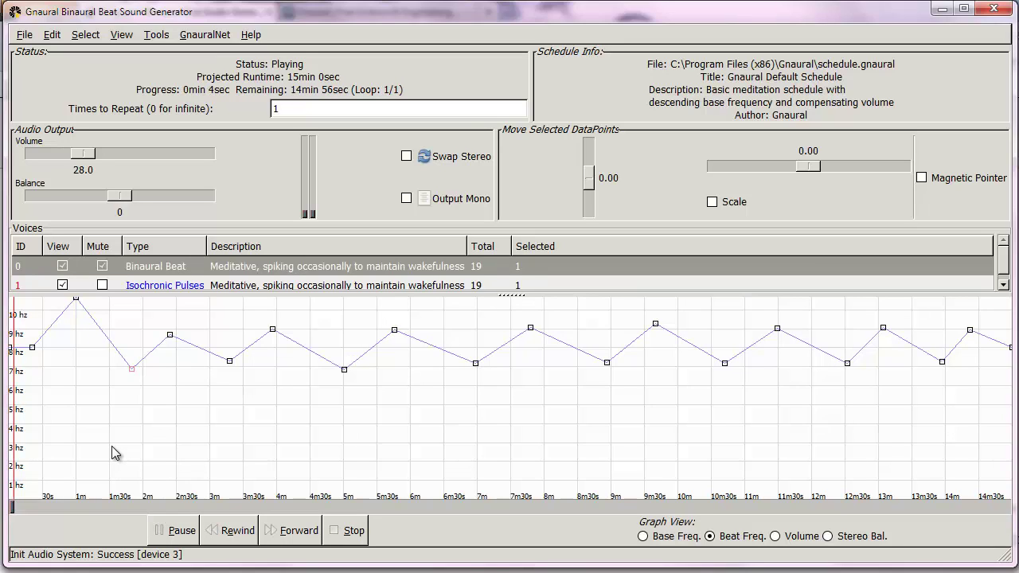
{"action": "left_click", "coordinate": [102, 268]}
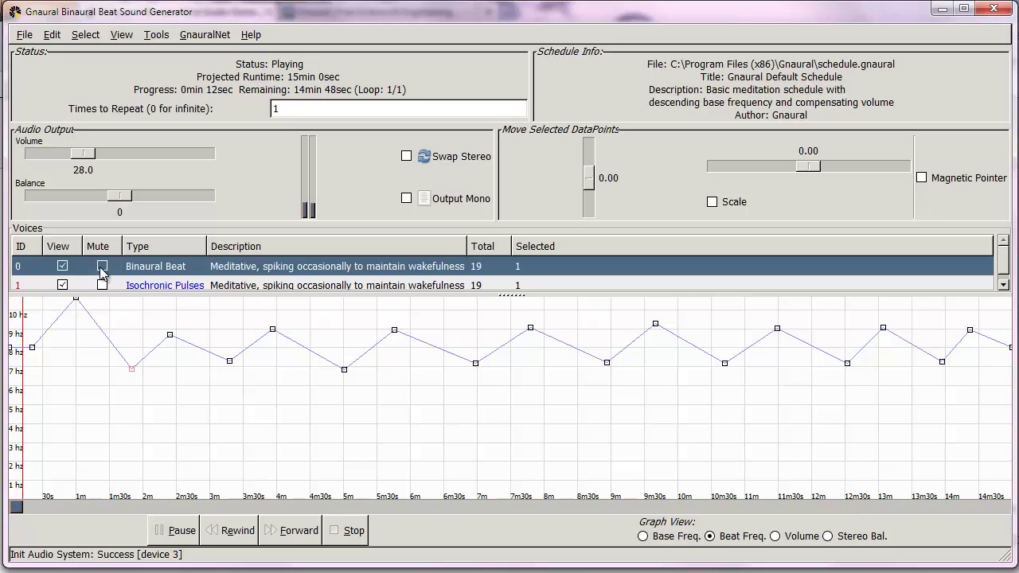
{"action": "left_click", "coordinate": [102, 285]}
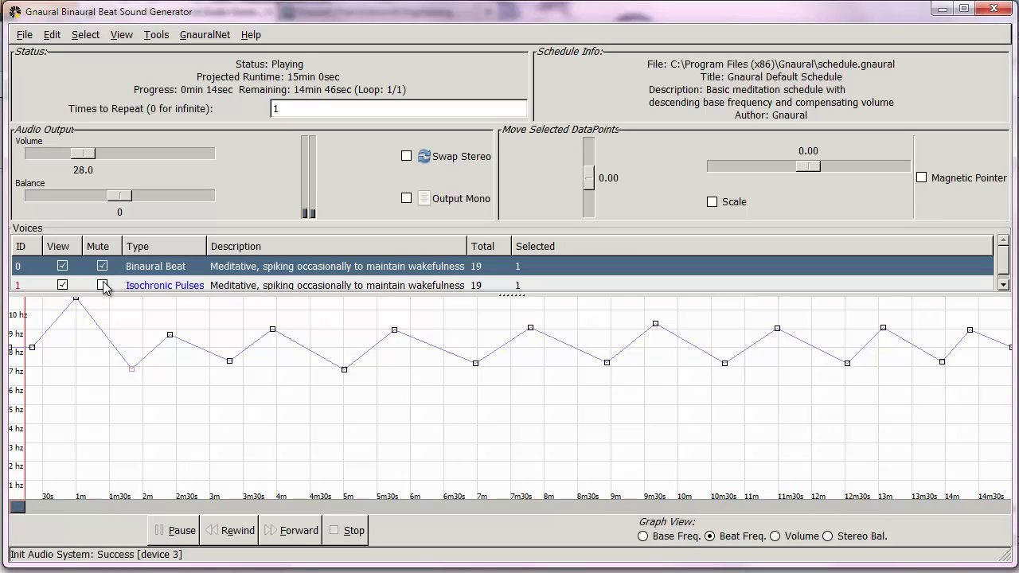
{"action": "left_click", "coordinate": [102, 282]}
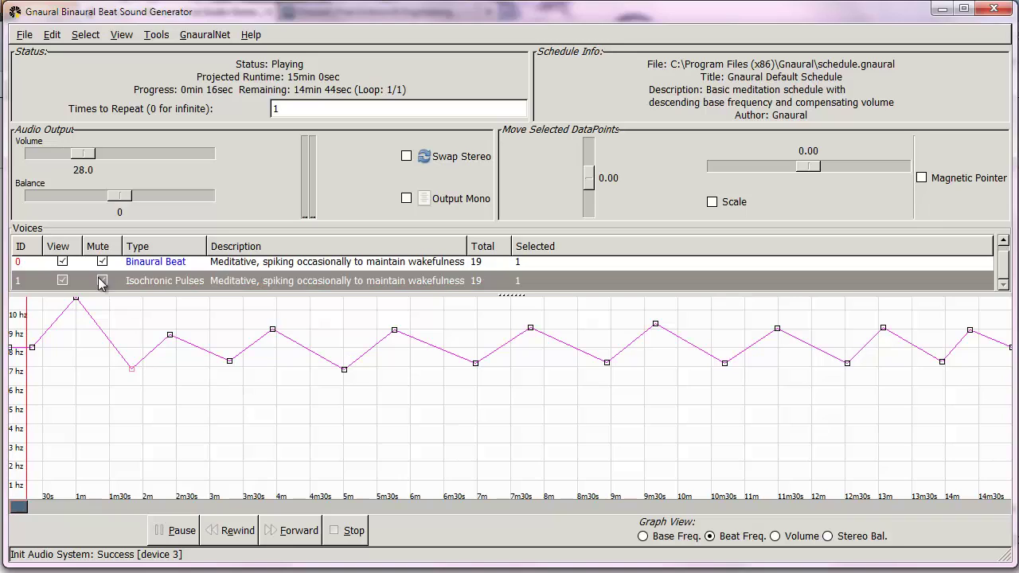
{"action": "left_click", "coordinate": [102, 282]}
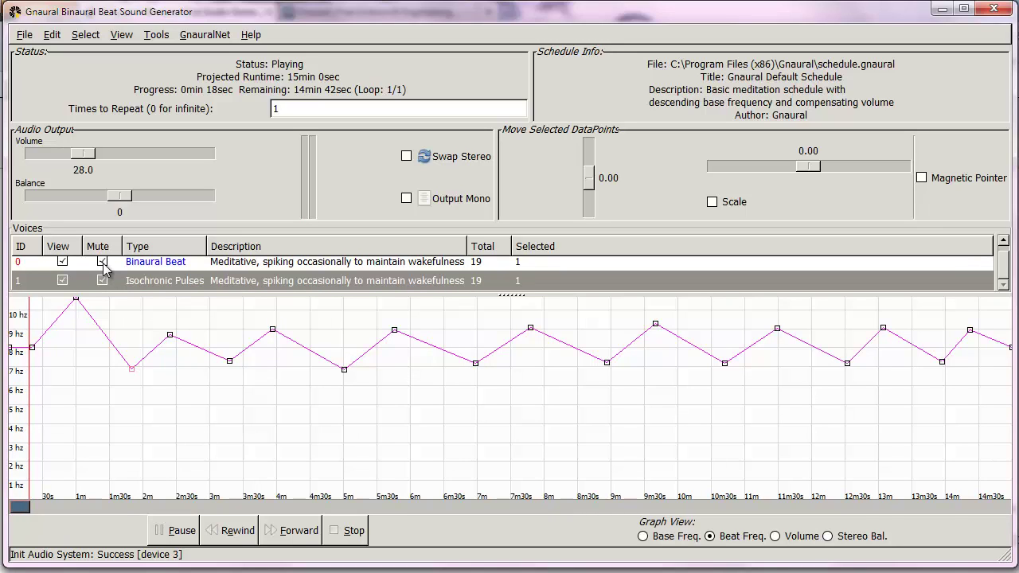
{"action": "left_click", "coordinate": [102, 262]}
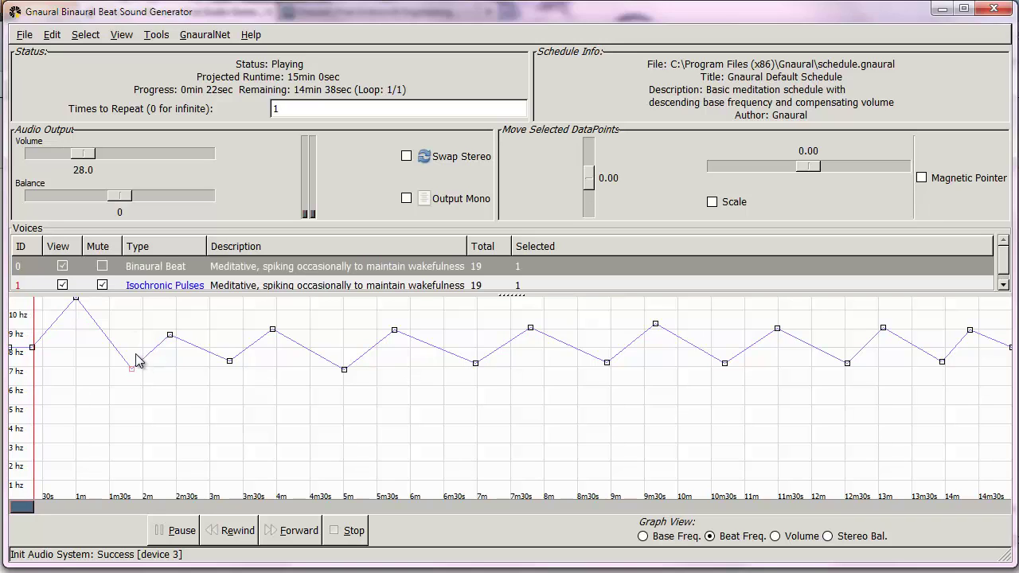
{"action": "left_click", "coordinate": [101, 284]}
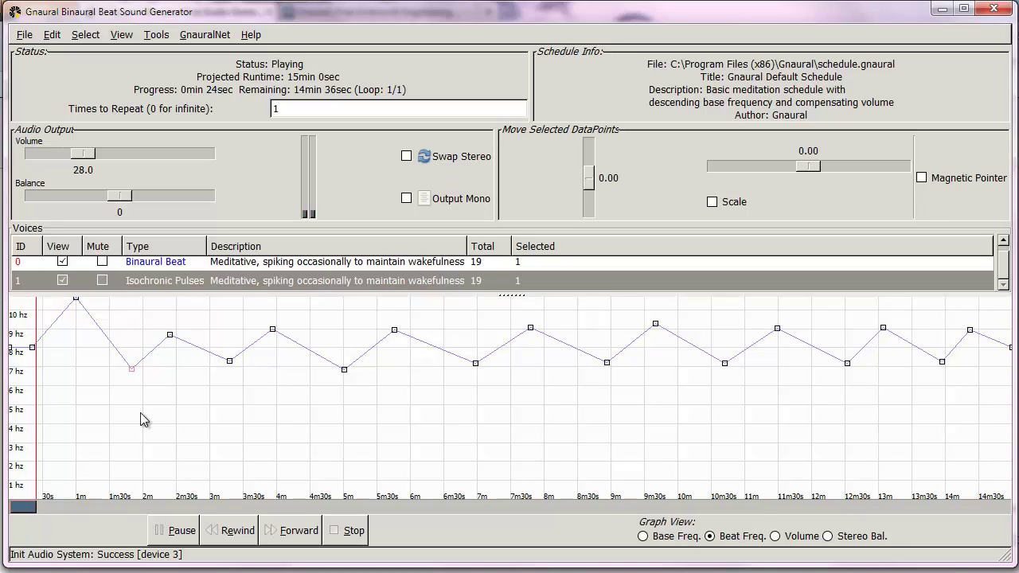
{"action": "left_click", "coordinate": [332, 531]}
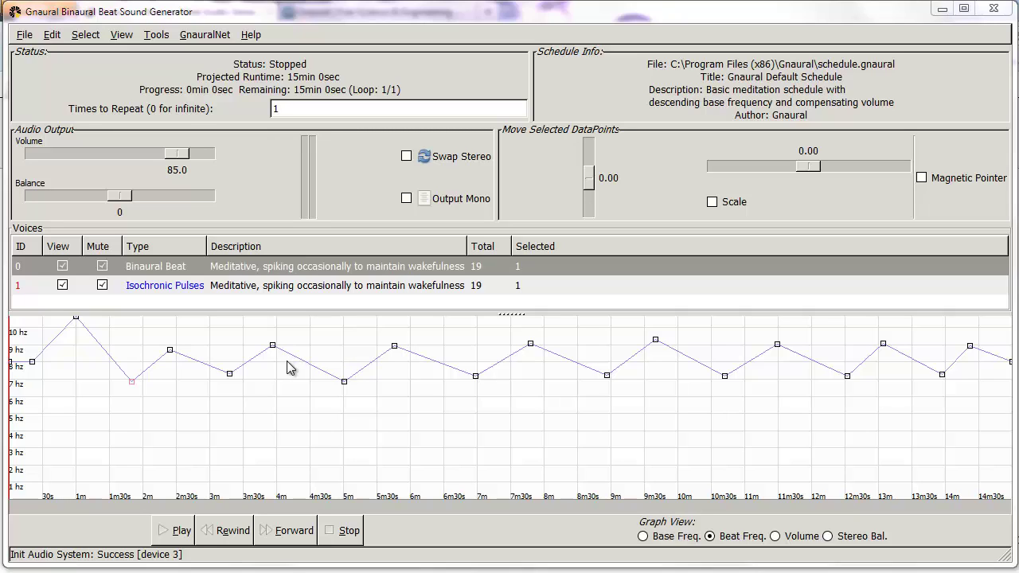
Open Export Audio To File and check the WAV (Microsoft) output format.
{"action": "left_click", "coordinate": [24, 35]}
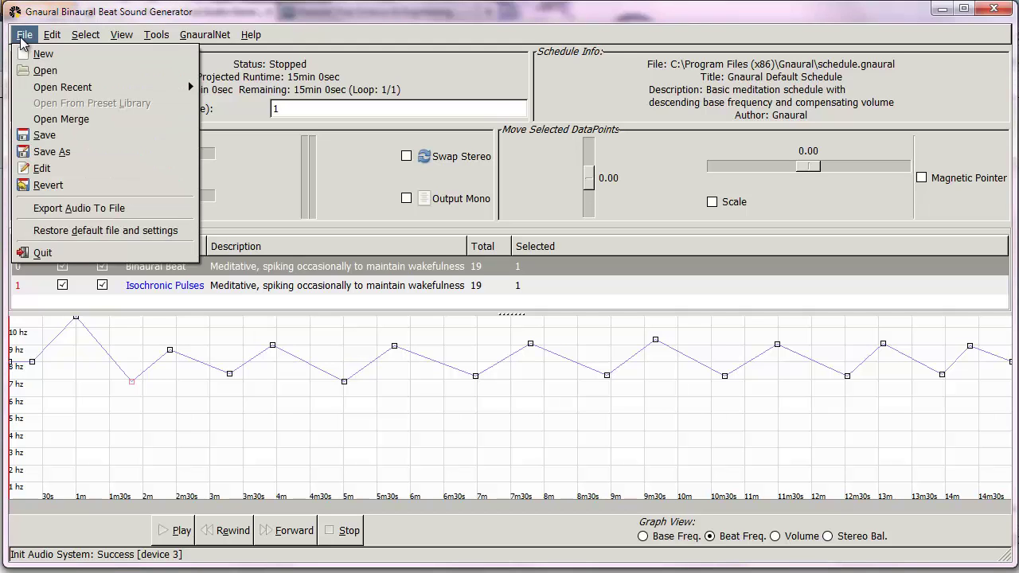
{"action": "left_click", "coordinate": [67, 210]}
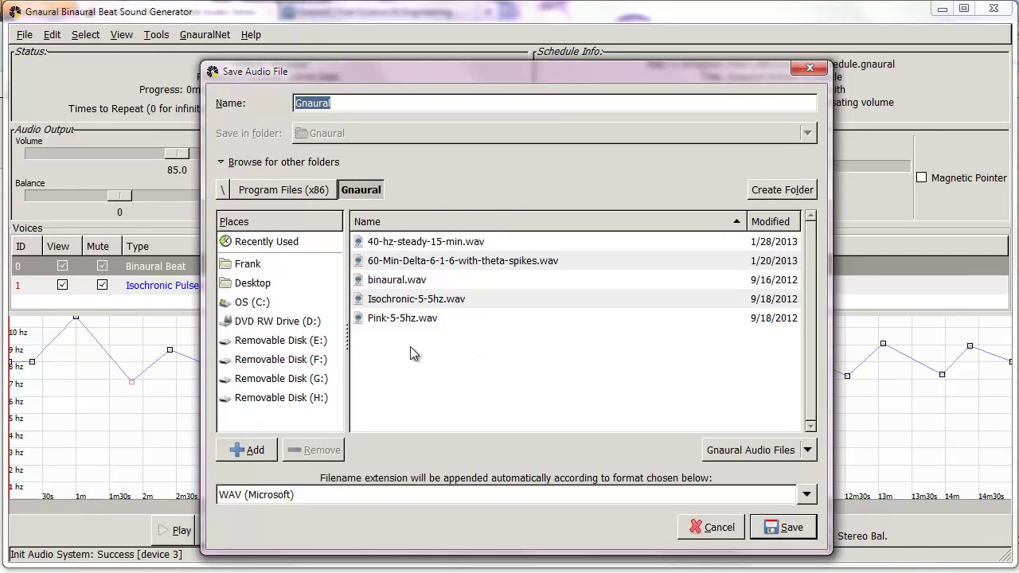
{"action": "left_click_drag", "start_coordinate": [294, 495], "coordinate": [220, 496]}
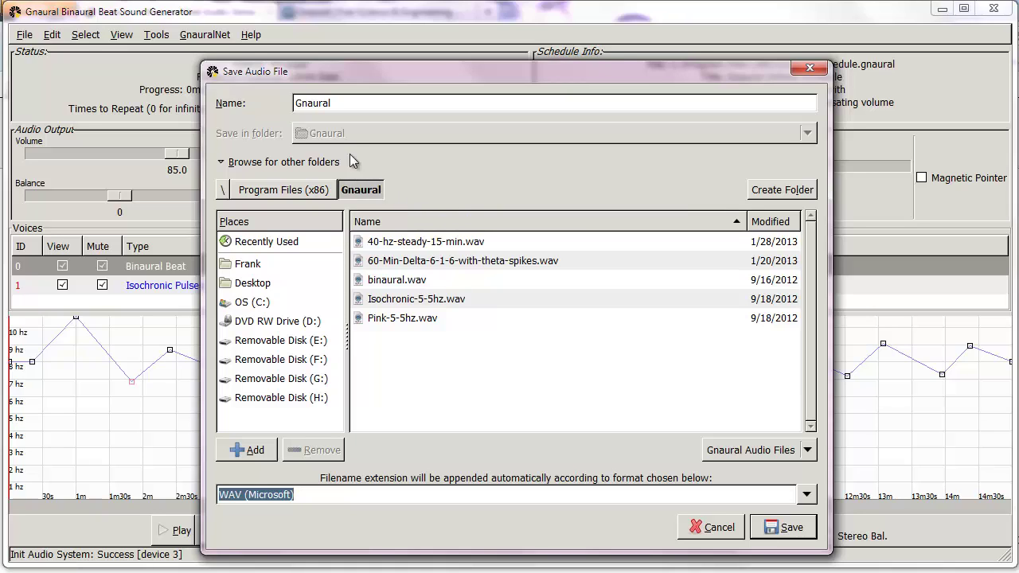
Save the WAV export as Demo-Binaural-Isochronic in Desktop's How to Make Brain Wave Music and Hypnosis MP3s folder.
{"action": "left_click", "coordinate": [253, 285]}
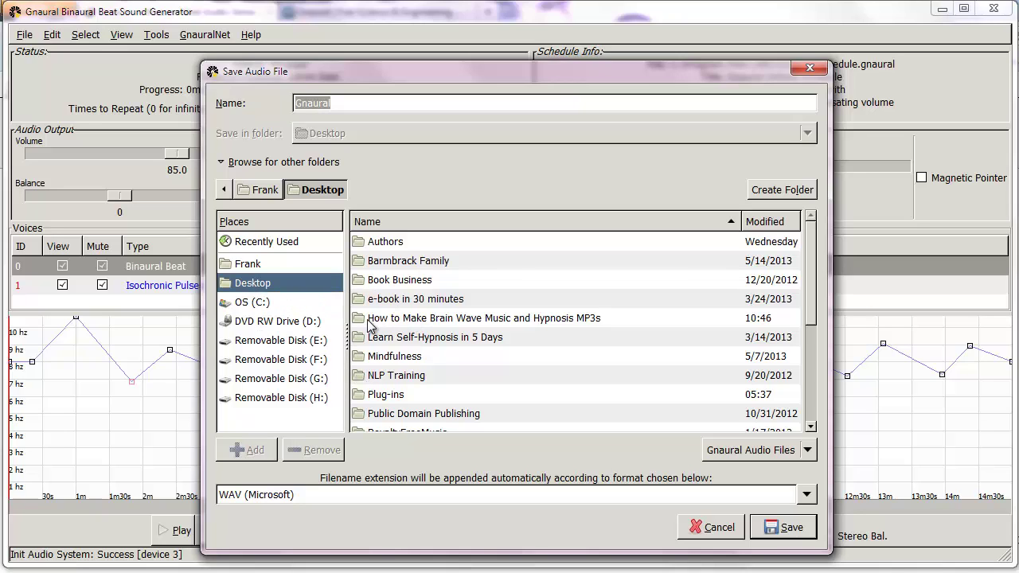
{"action": "double_click", "coordinate": [524, 318]}
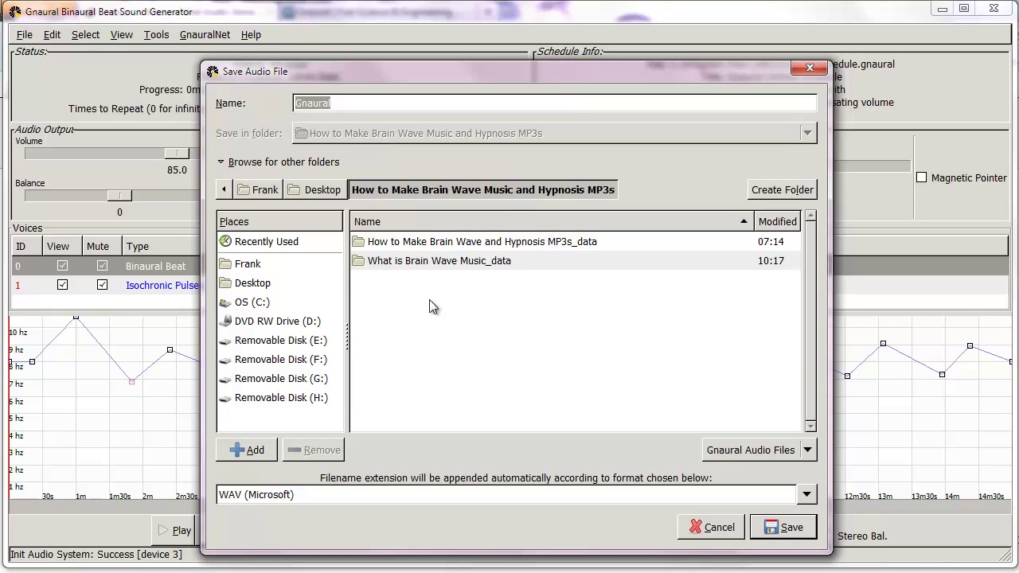
{"action": "left_click", "coordinate": [338, 102]}
{"action": "left_click_drag", "start_coordinate": [338, 102], "coordinate": [295, 102]}
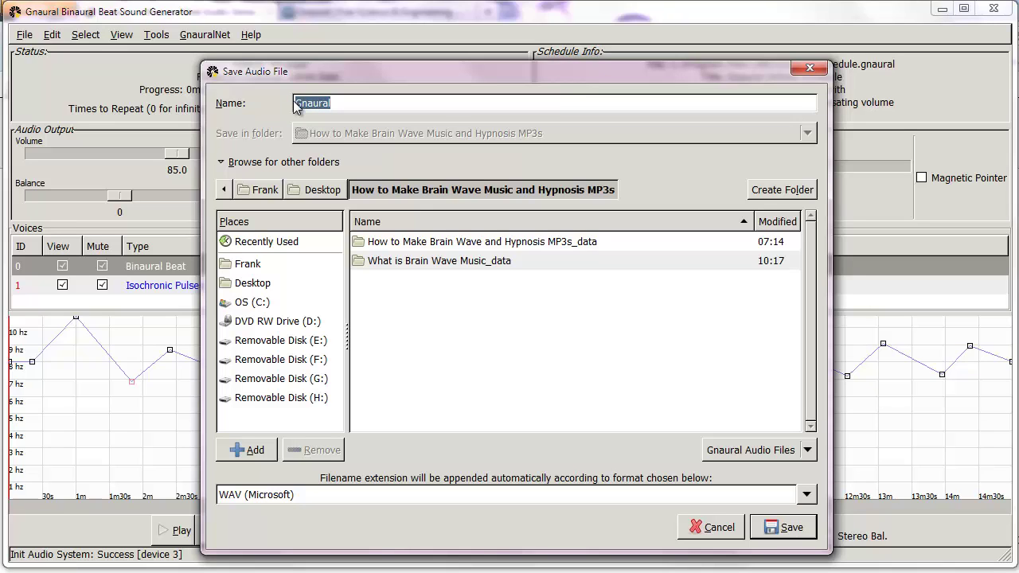
{"action": "type", "text": "Demo-Binaural"}
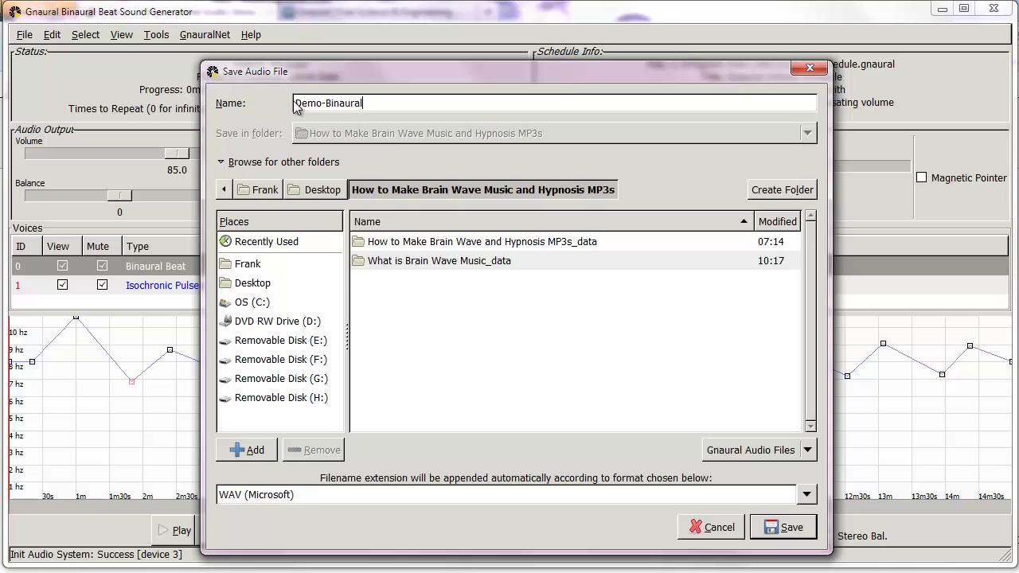
{"action": "type", "text": "-Isochronic"}
{"action": "left_click", "coordinate": [788, 530]}
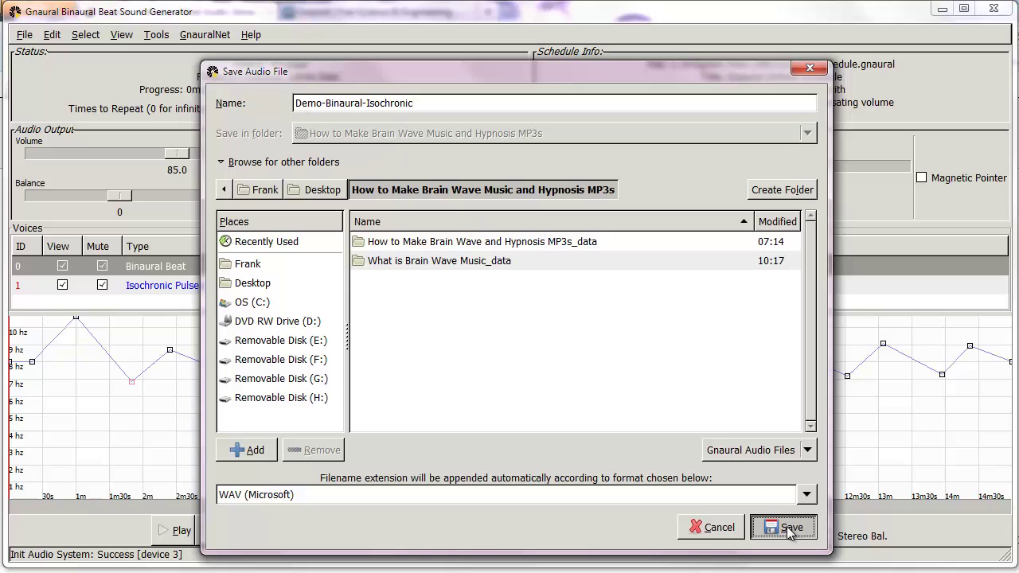